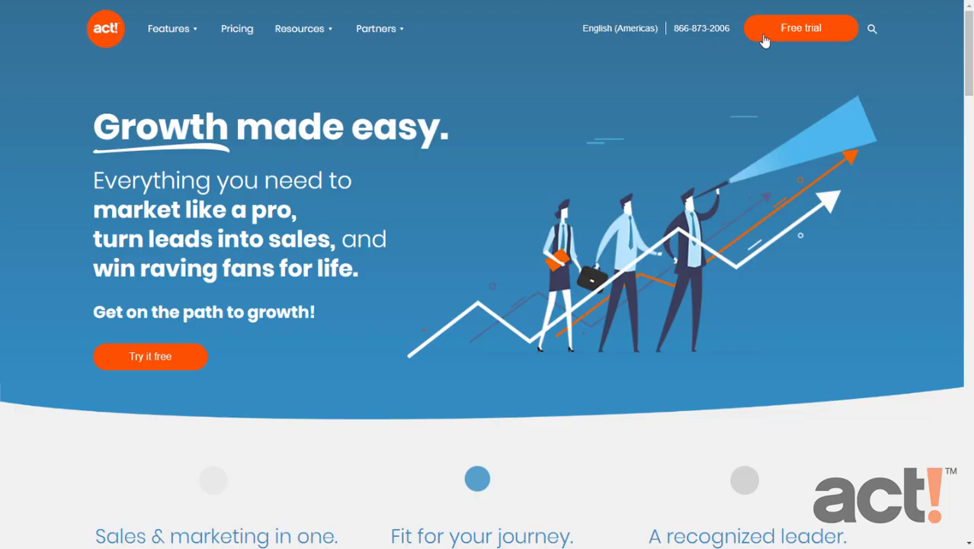
- Open the free trial sign-up form and look over its contact fields
click(802, 32)
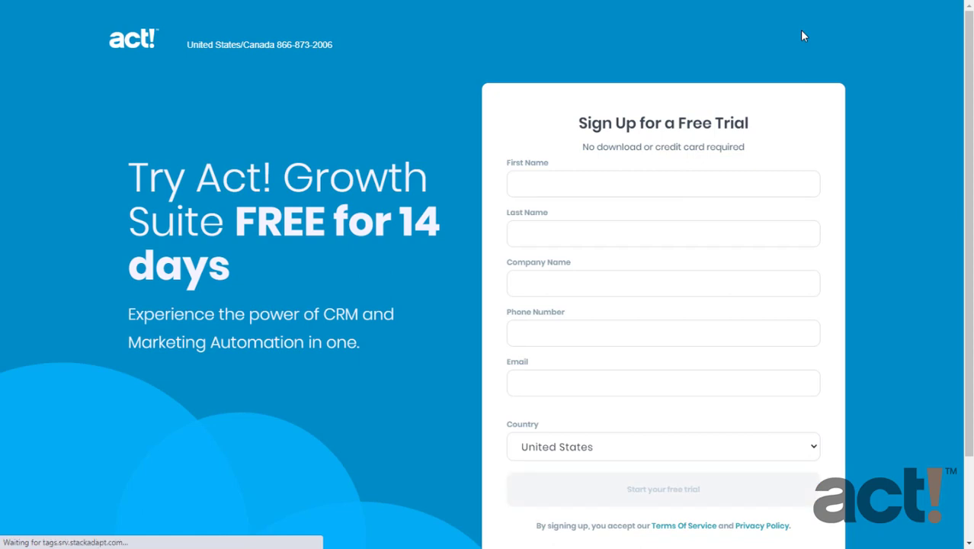
scroll(711, 157, down, 1)
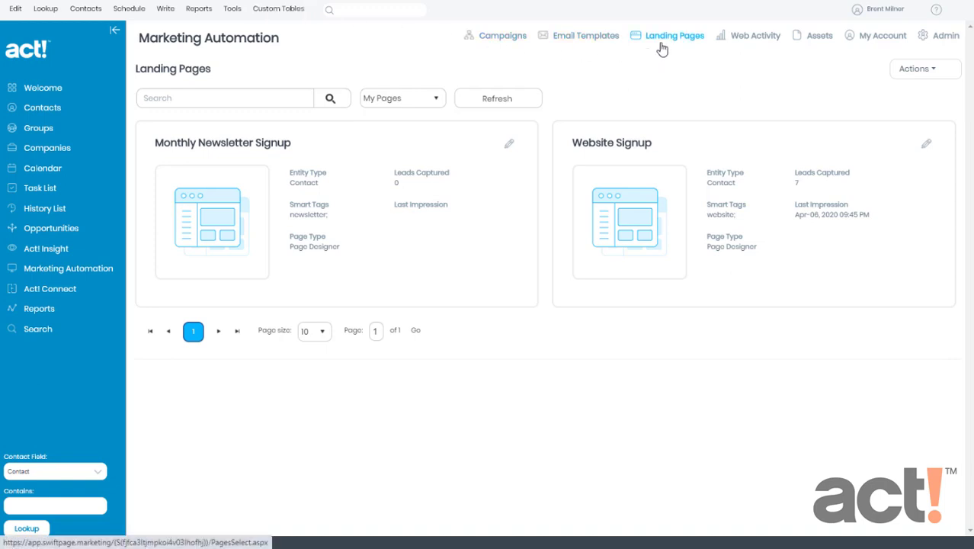
- Start a new landing page from the Blank HTML Page template
click(914, 73)
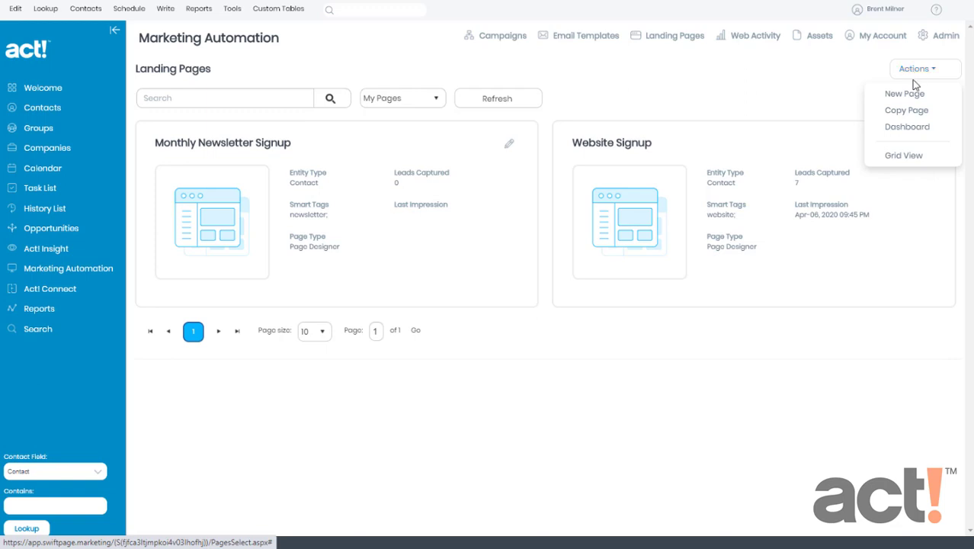
click(912, 94)
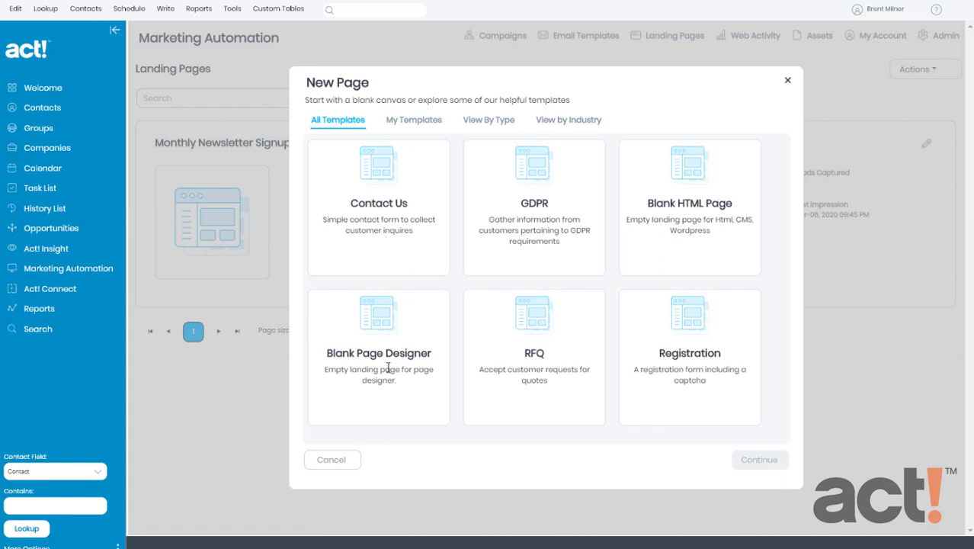
click(700, 217)
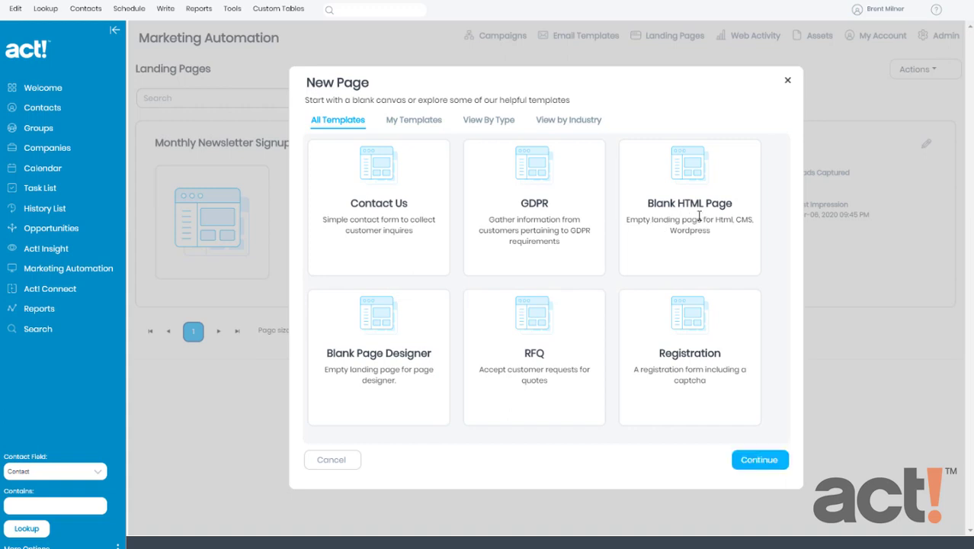
click(756, 460)
- Name the page "Contact the Act! Team" without smart tags and continue to the second setup stage
click(334, 203)
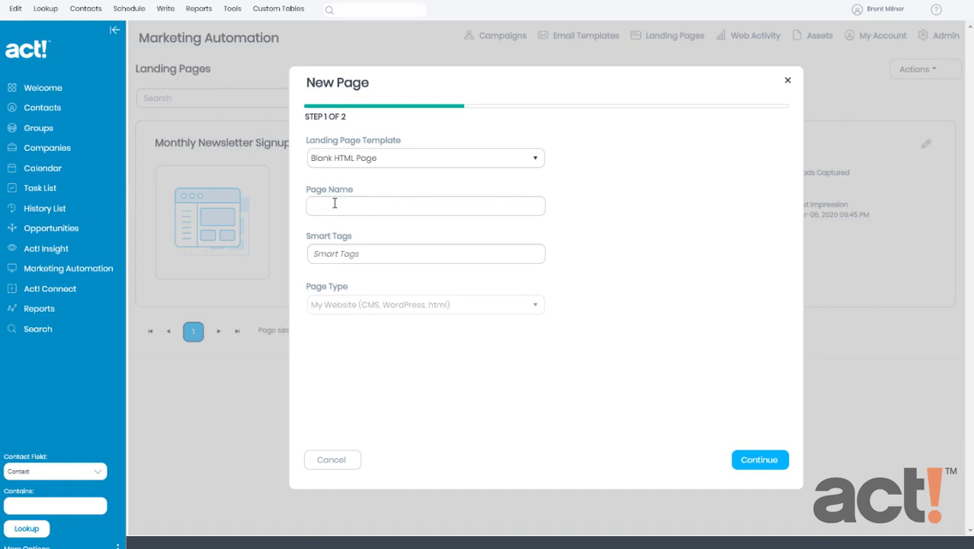
text(Contact the Act! Team)
click(355, 254)
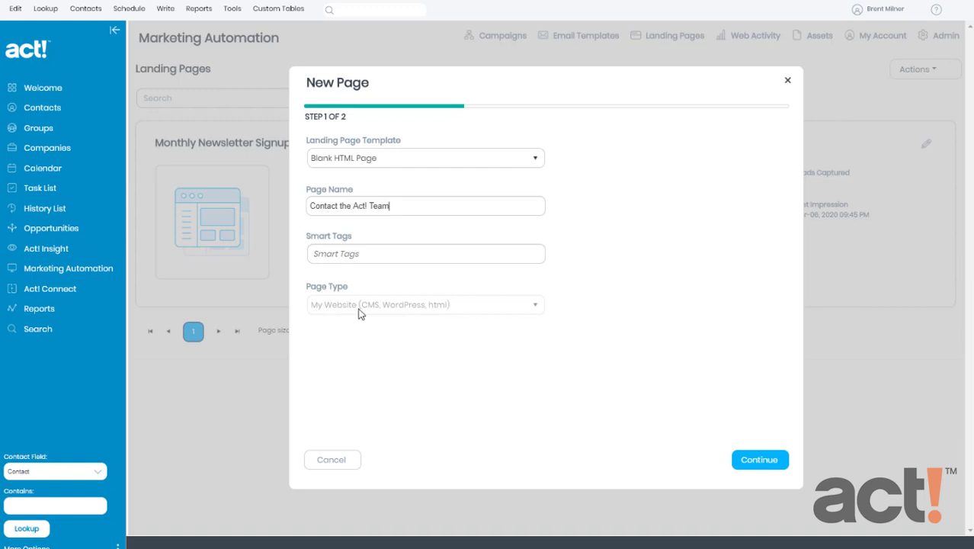
click(760, 460)
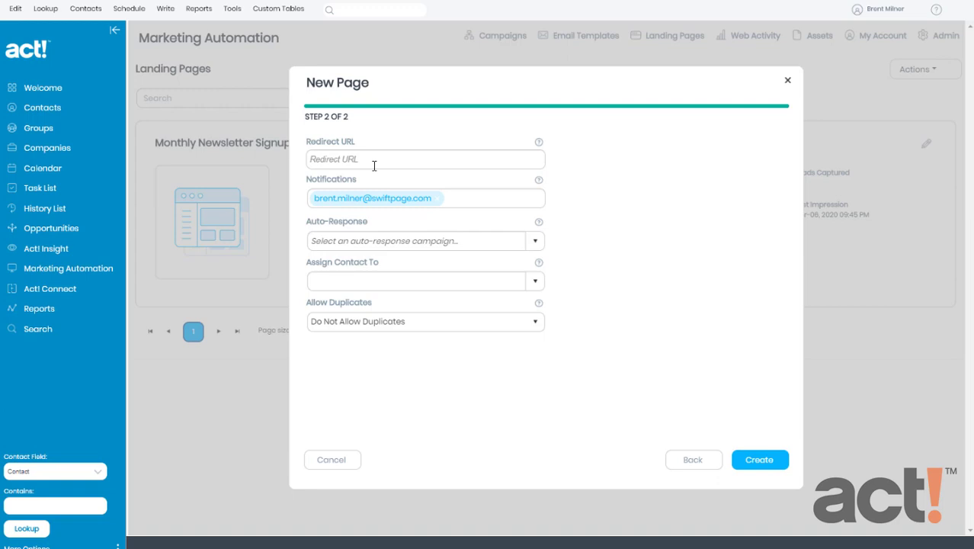
text(www.act.com)
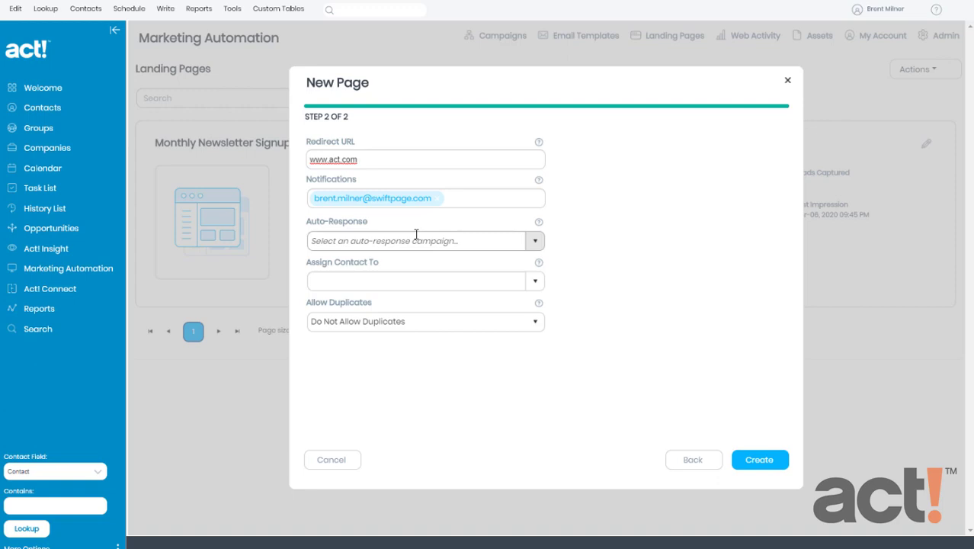
click(534, 252)
click(532, 248)
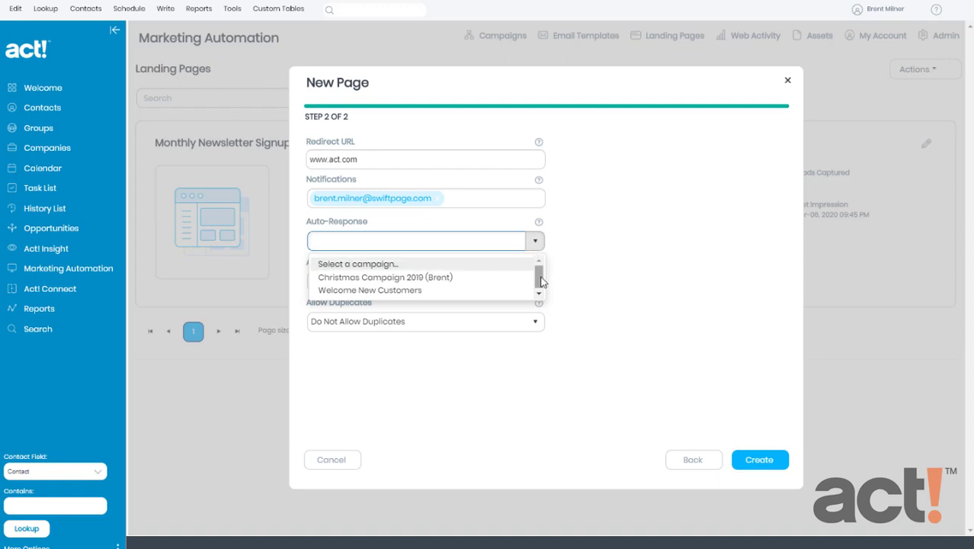
click(537, 242)
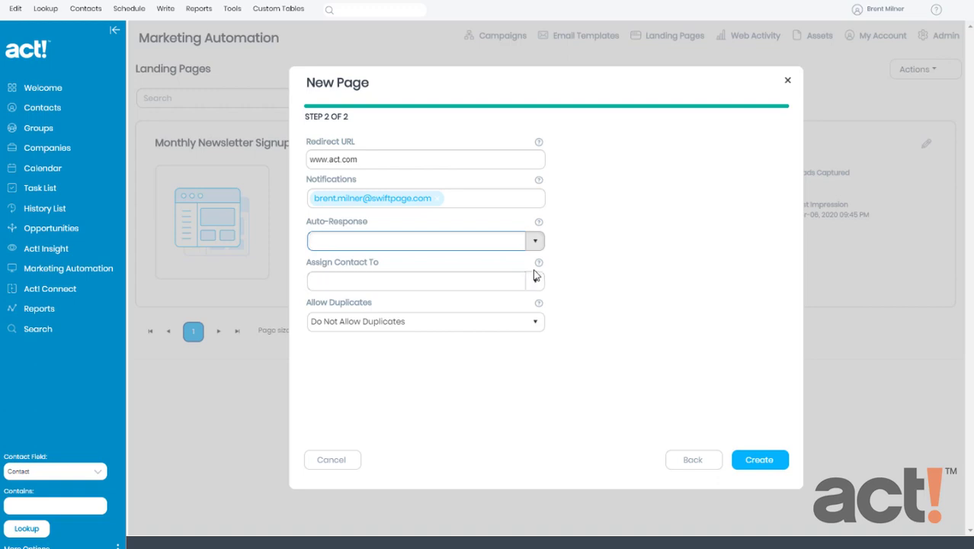
- Assign captured contacts to the account user and create the landing page
click(537, 281)
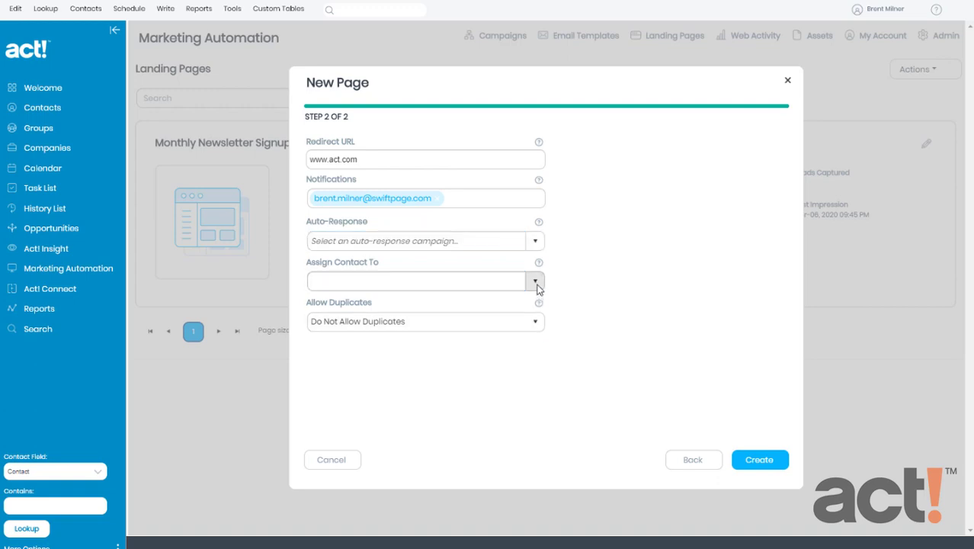
click(446, 331)
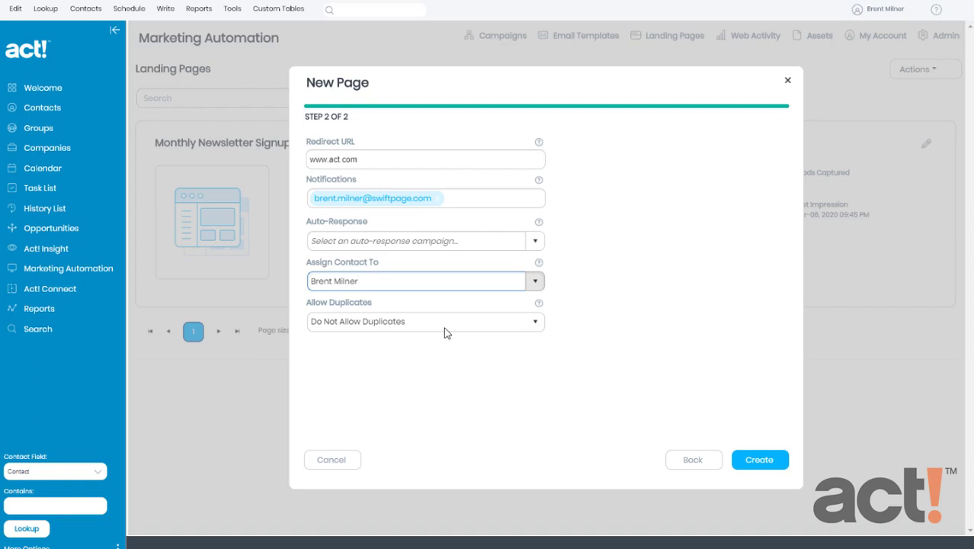
click(775, 459)
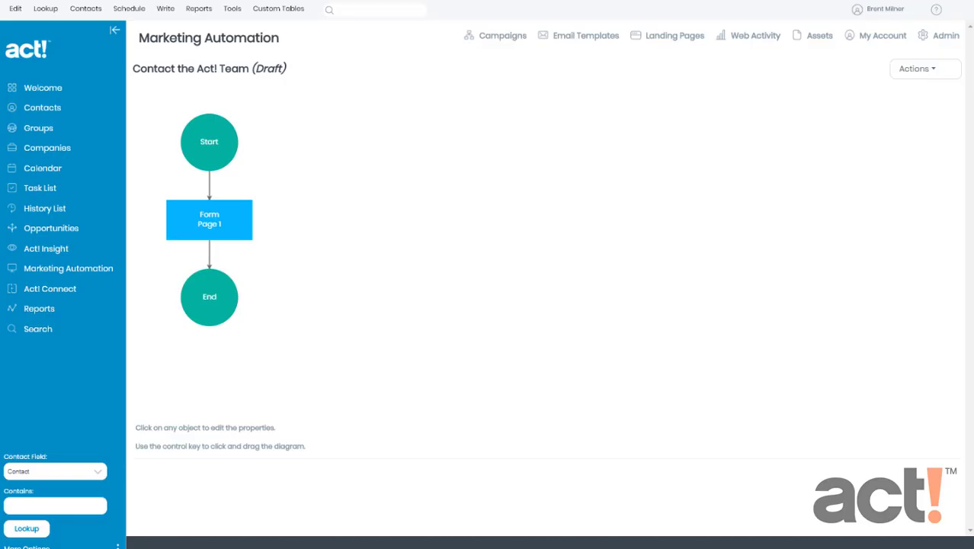
- Edit the form of the Page 1 step in the page diagram and add a Single Textbox control
click(237, 234)
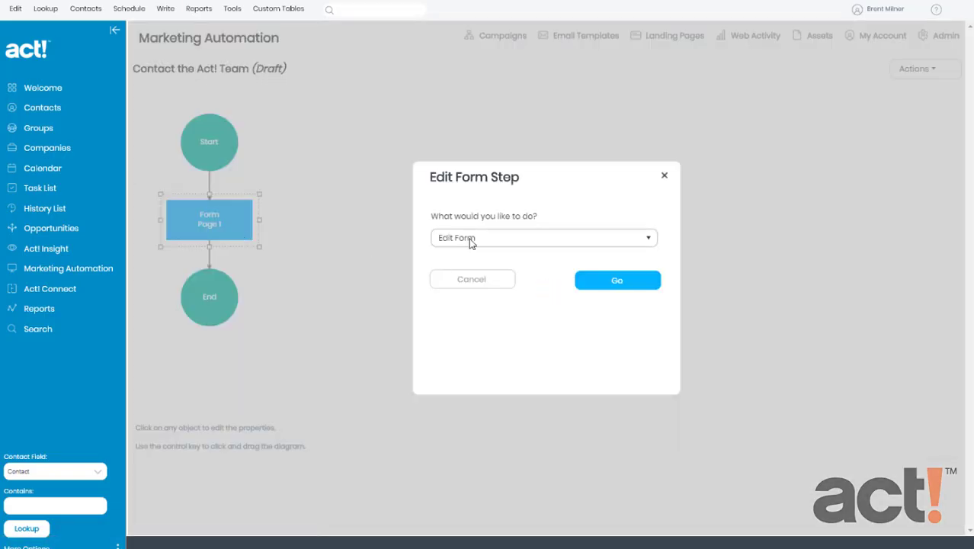
click(609, 291)
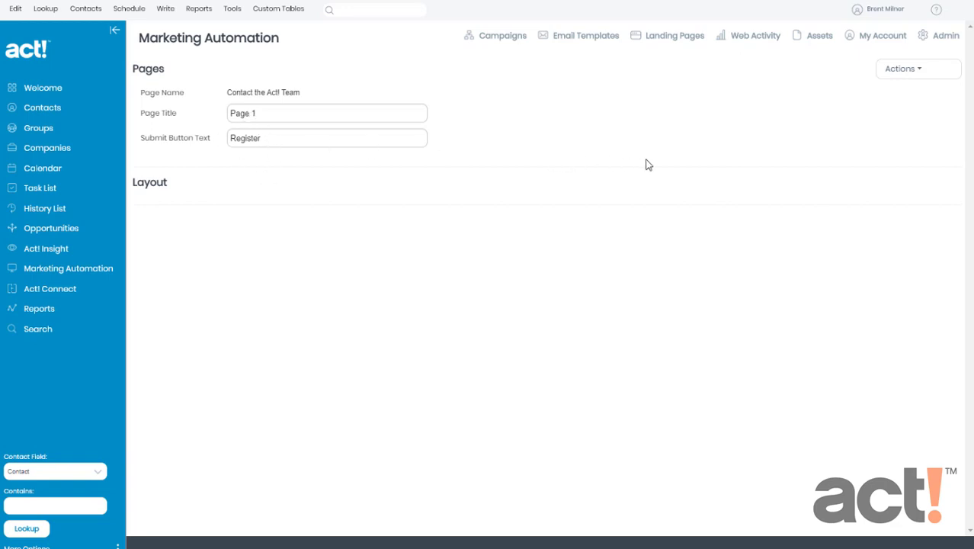
click(889, 71)
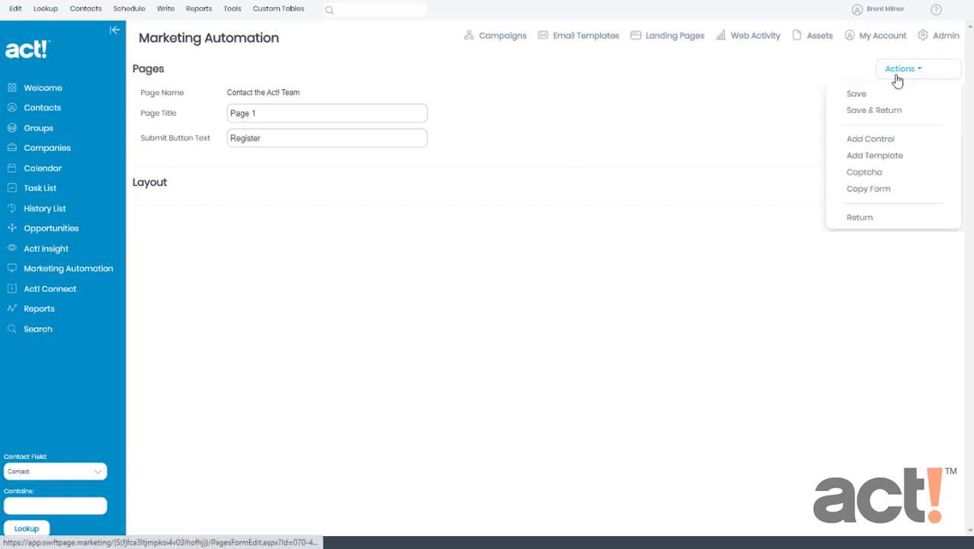
click(885, 140)
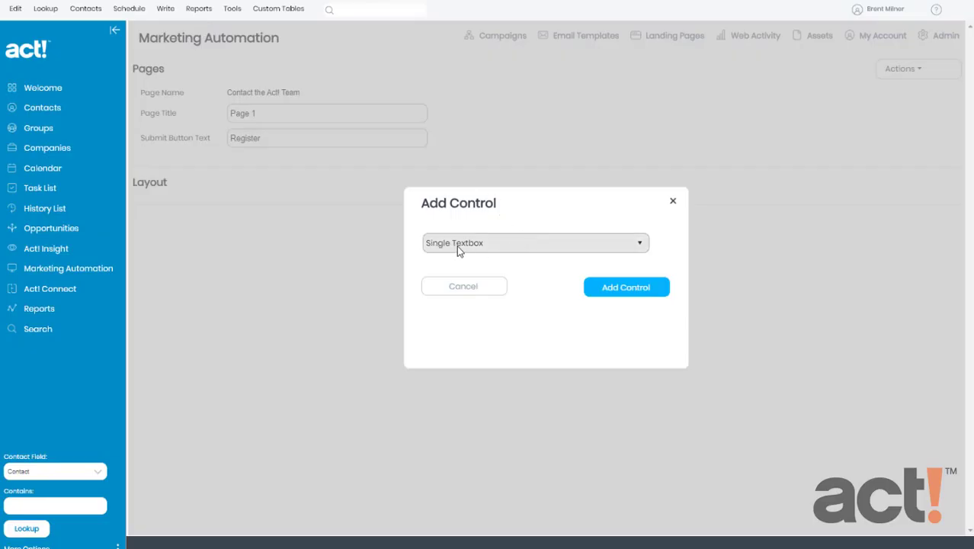
click(627, 287)
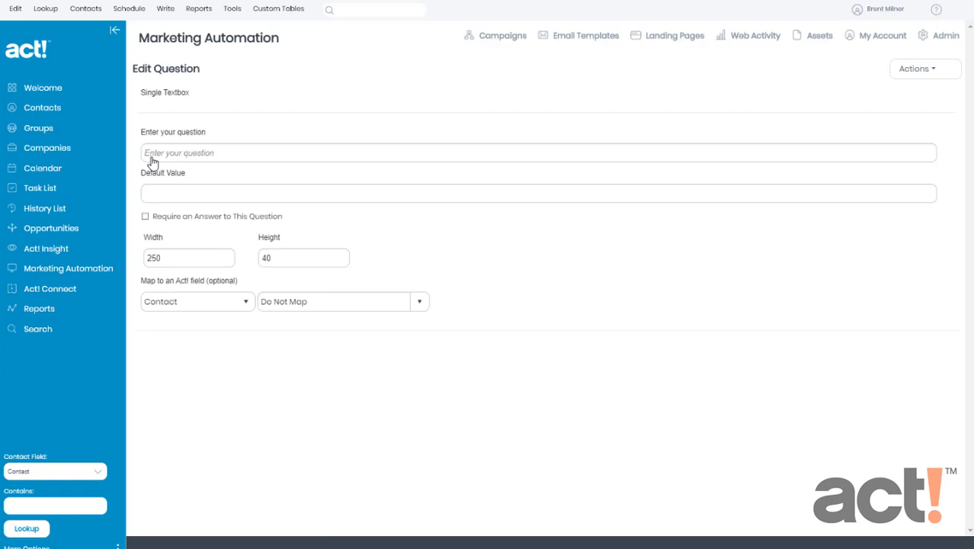
- Set the textbox question to "First Name" and require an answer
click(208, 156)
text(First Name)
click(145, 218)
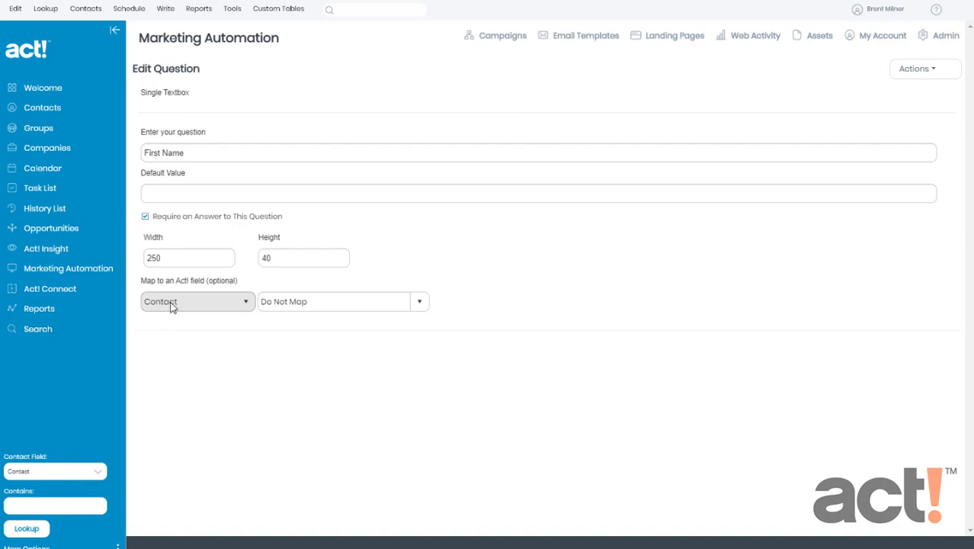
- Map the First Name question to the contact field firstName (String), then save it and return to the form
click(423, 303)
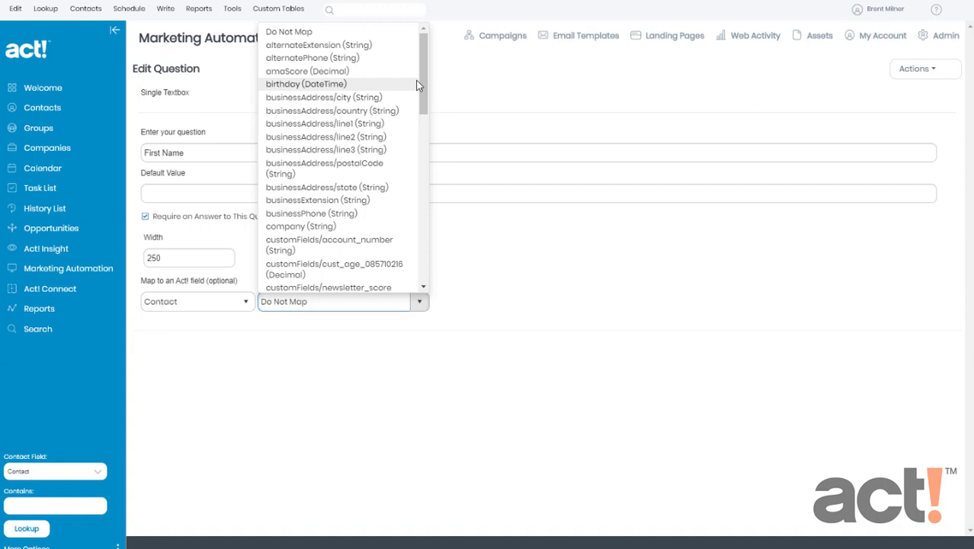
drag(426, 84, 407, 196)
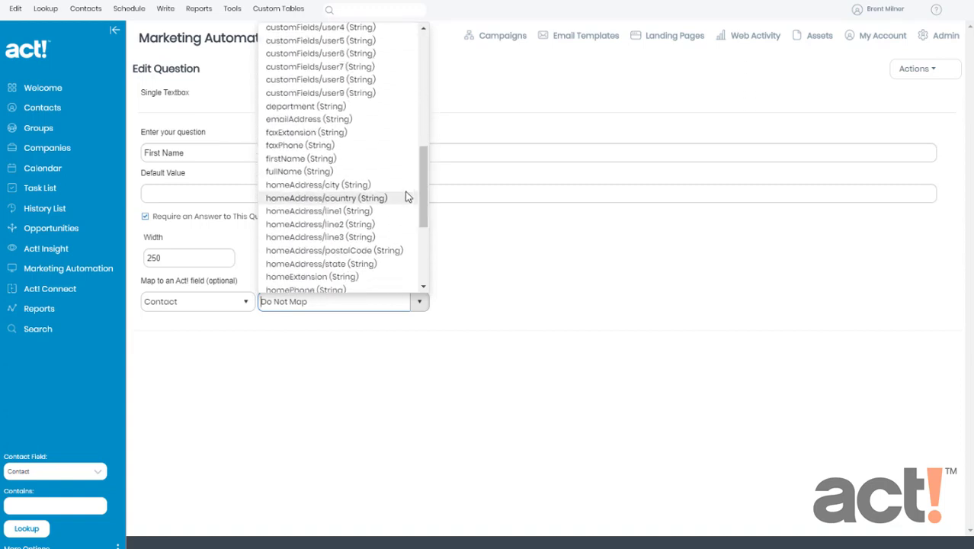
click(296, 163)
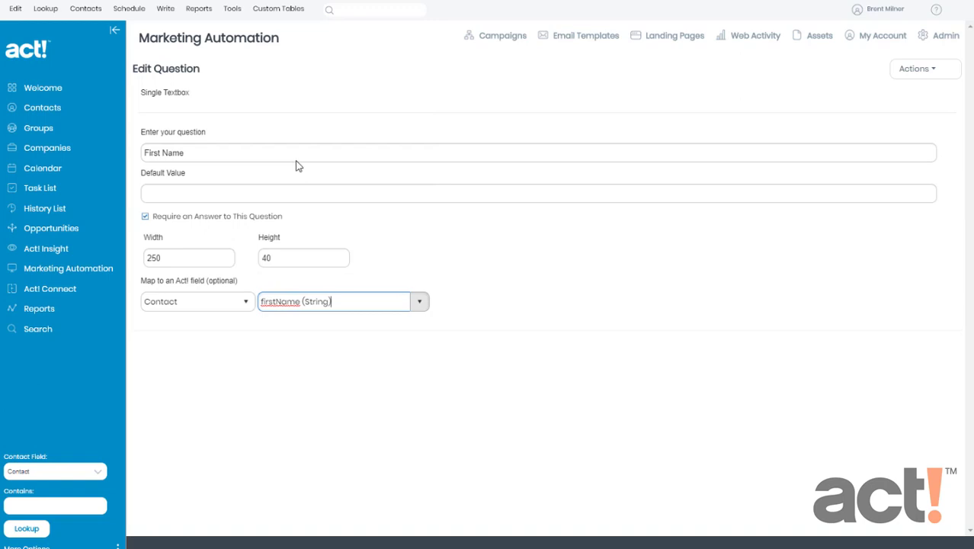
click(906, 76)
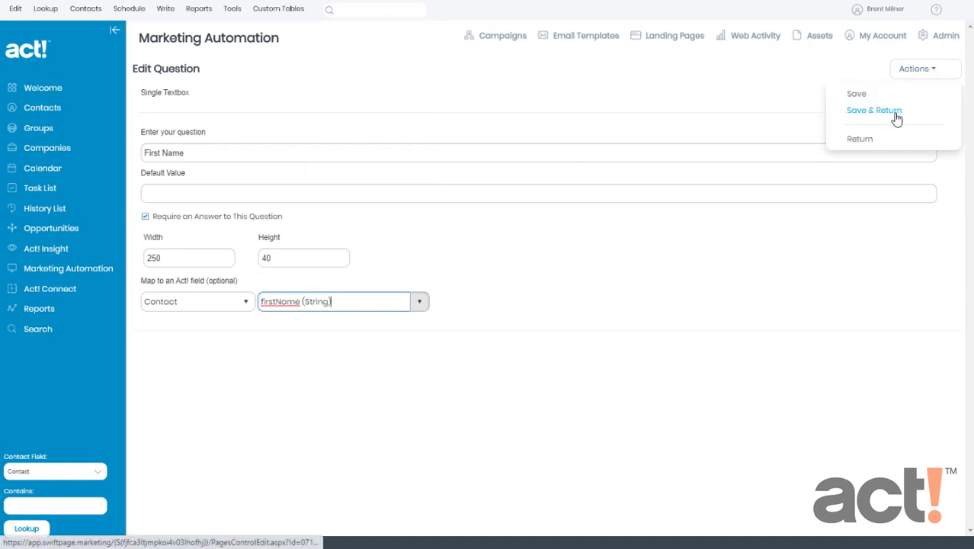
click(897, 112)
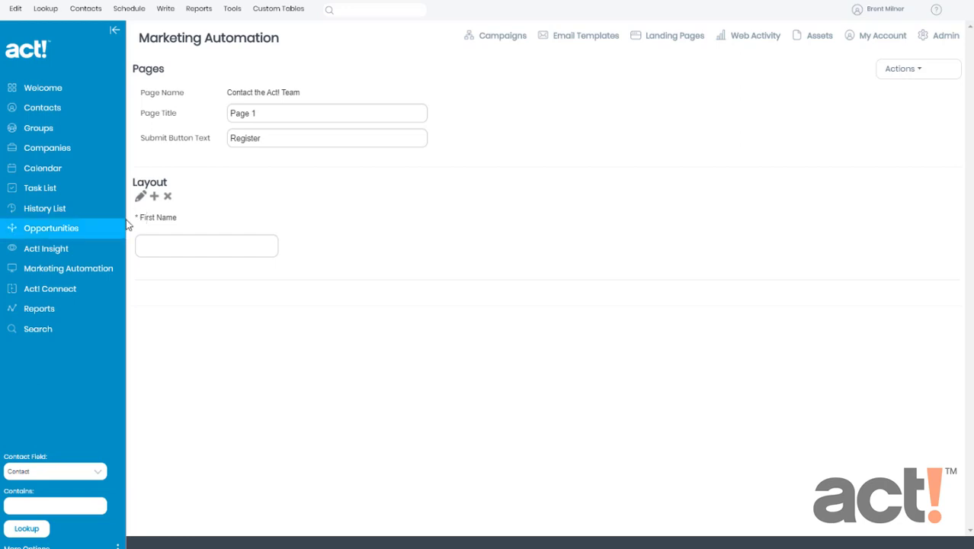
- Add a Single Textbox control after First Name with the question "Last Name" and require an answer
click(892, 74)
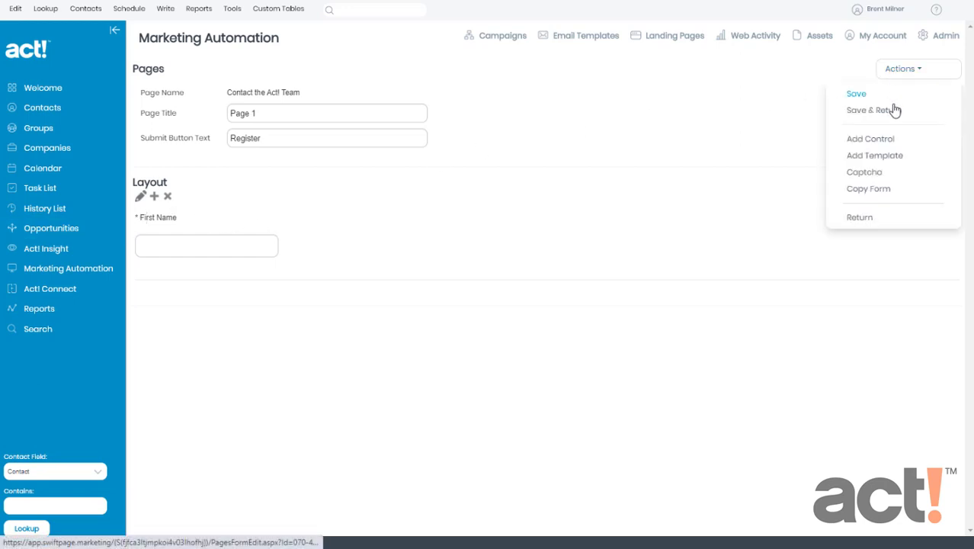
click(868, 143)
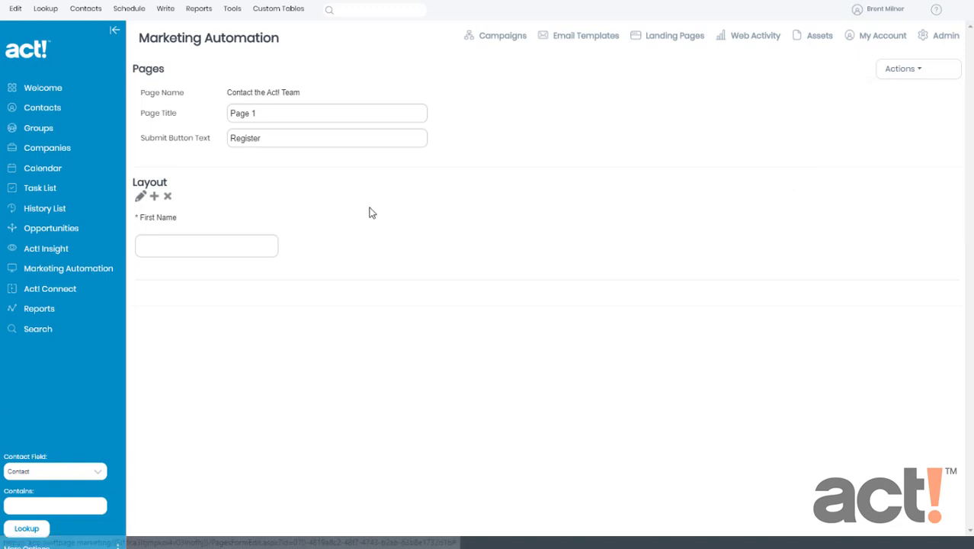
click(155, 198)
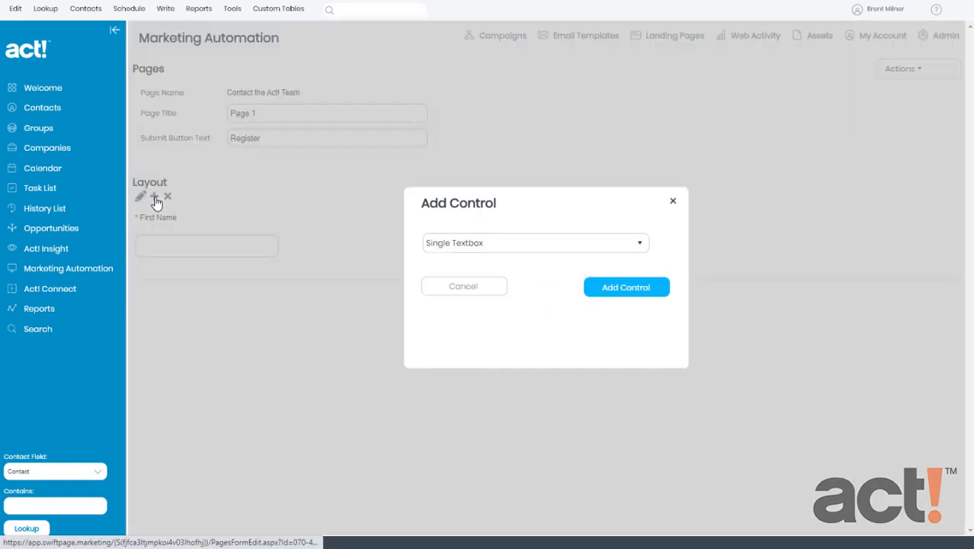
click(607, 289)
click(225, 160)
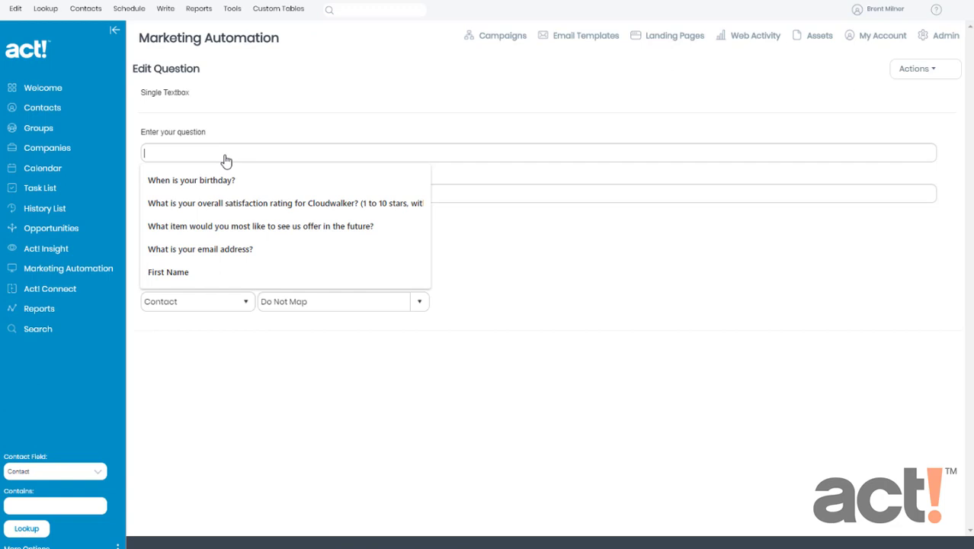
text(Last Name)
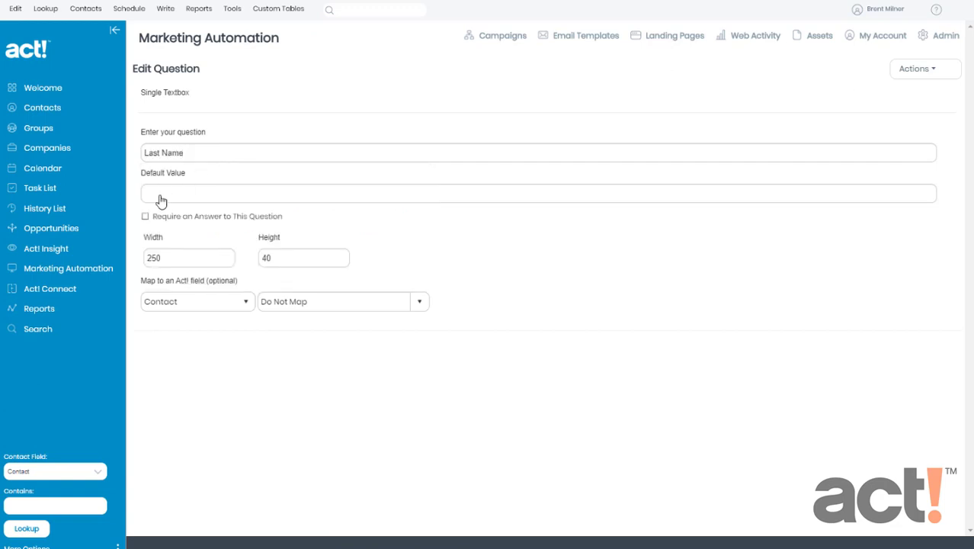
click(145, 217)
- Map the Last Name question to the contact field lastName (String), then save it and return to the form
click(417, 304)
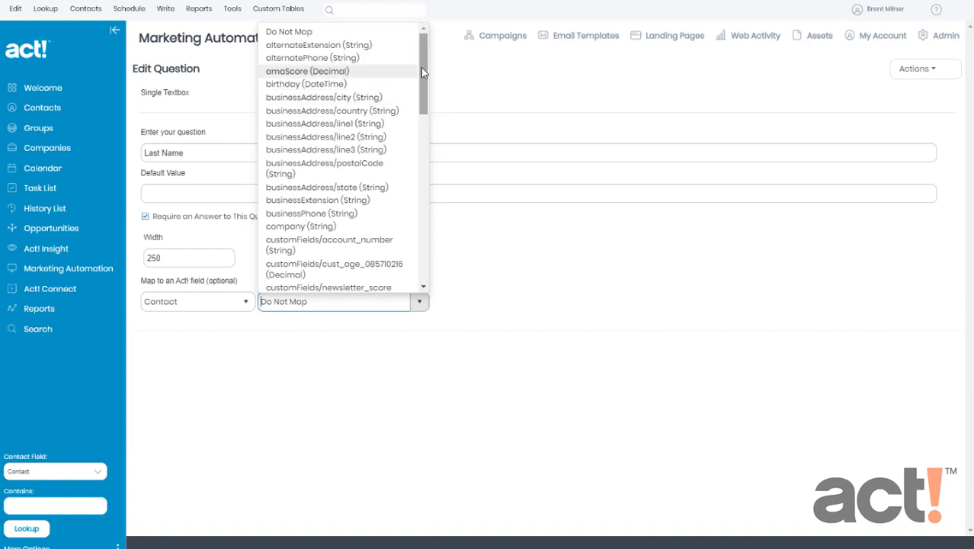
drag(421, 67, 426, 233)
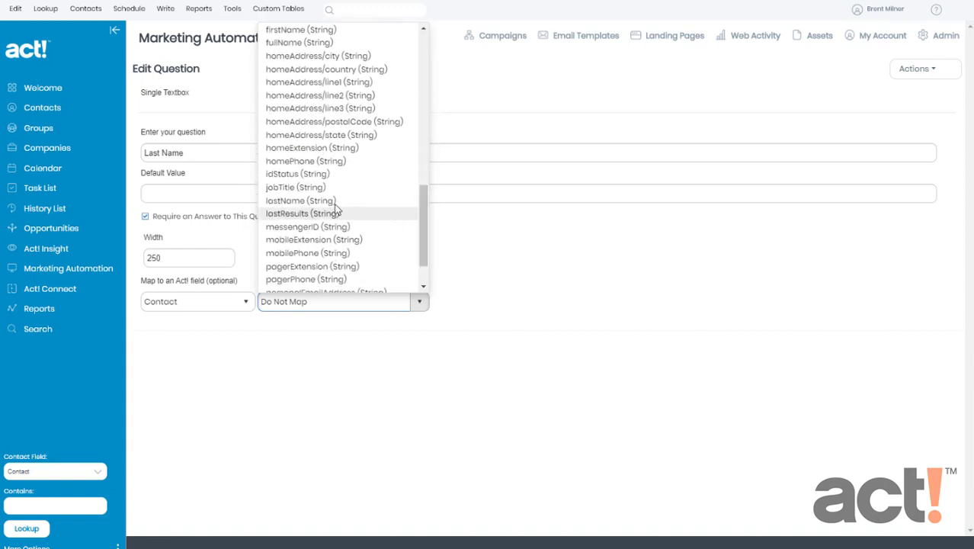
click(294, 209)
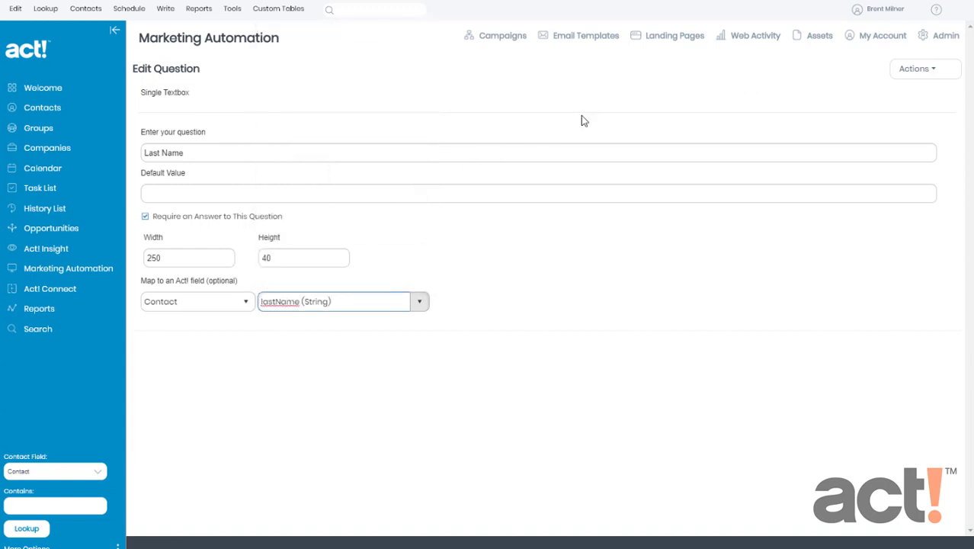
click(924, 69)
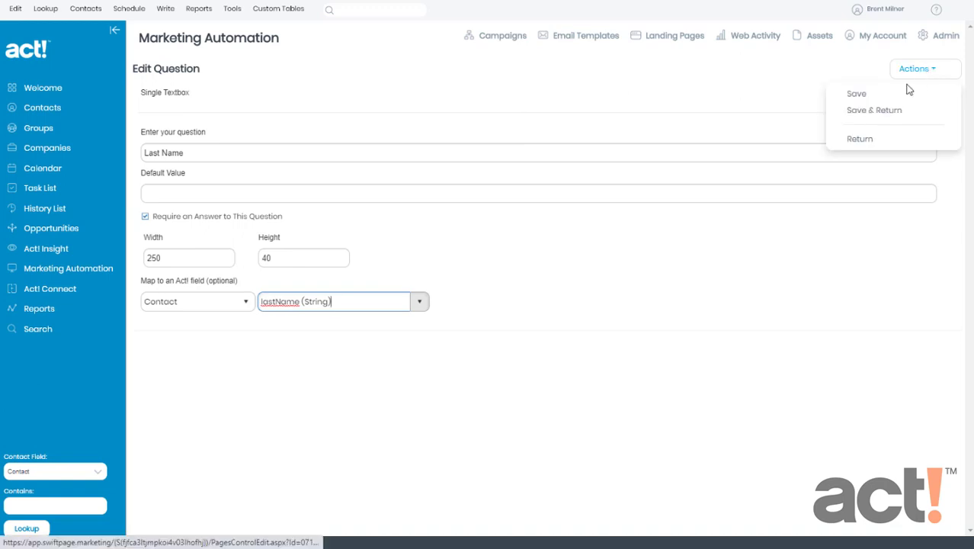
click(887, 116)
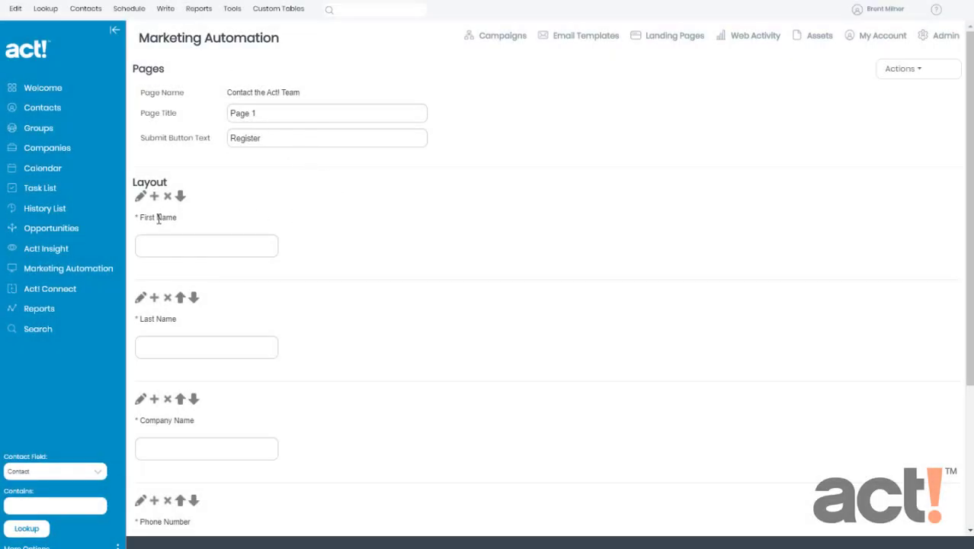
- Add a Single Textbox control after Email with the question "Country" and require an answer
scroll(202, 326, down, 3)
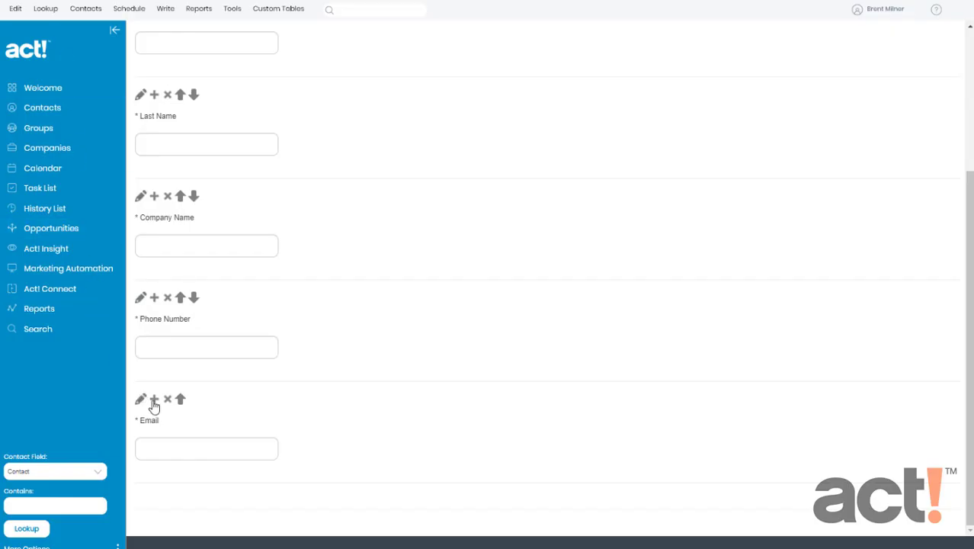
click(154, 400)
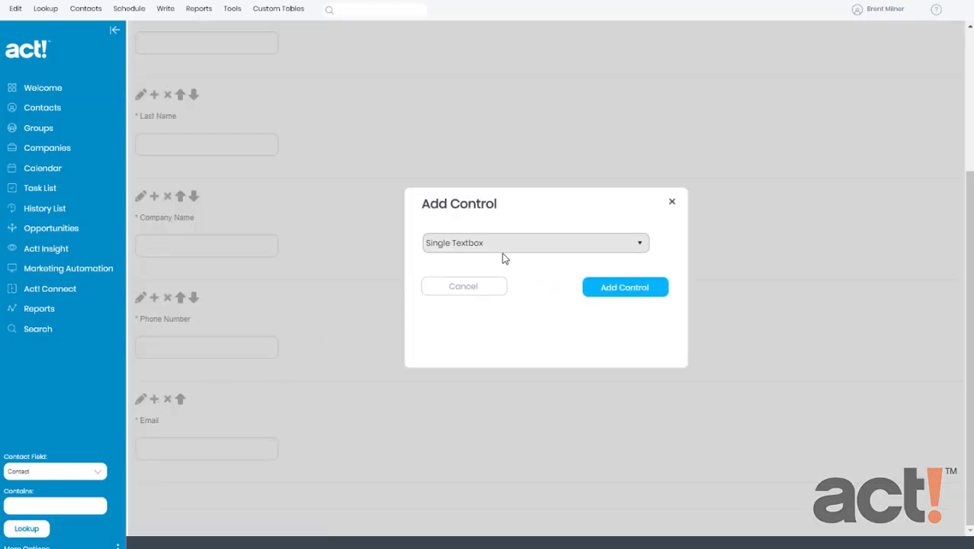
click(631, 291)
click(253, 155)
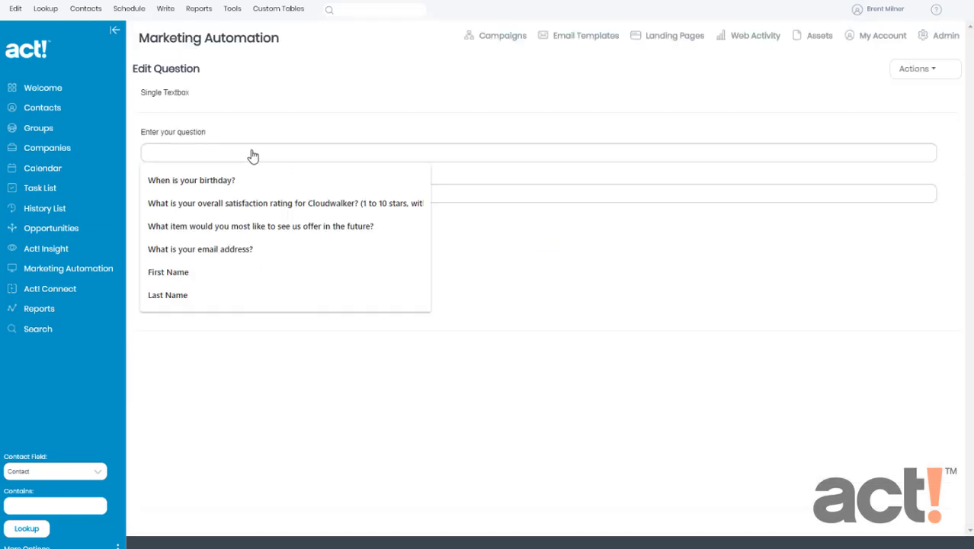
text(Country)
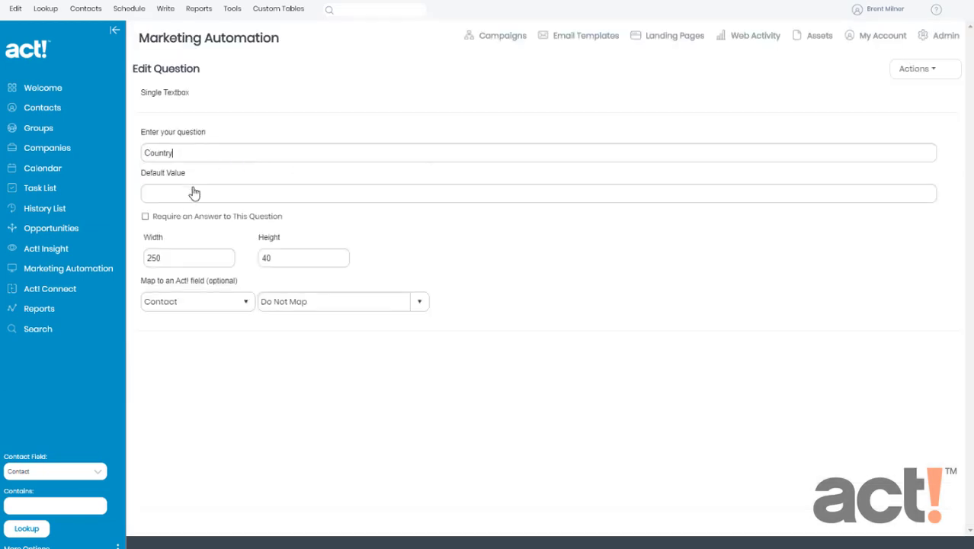
click(146, 216)
- Map the Country question to the contact field businessAddress/country (String), then save it and return to the form
click(420, 301)
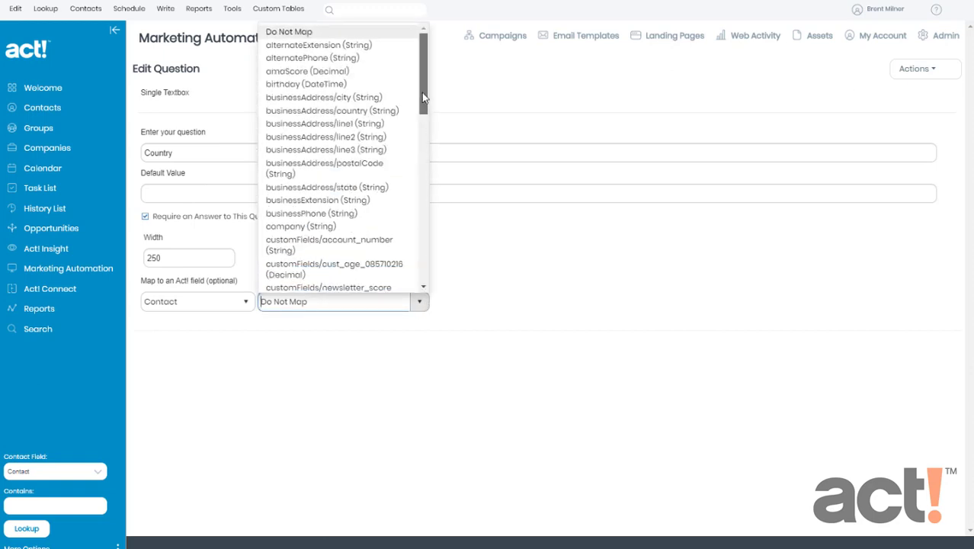
click(328, 111)
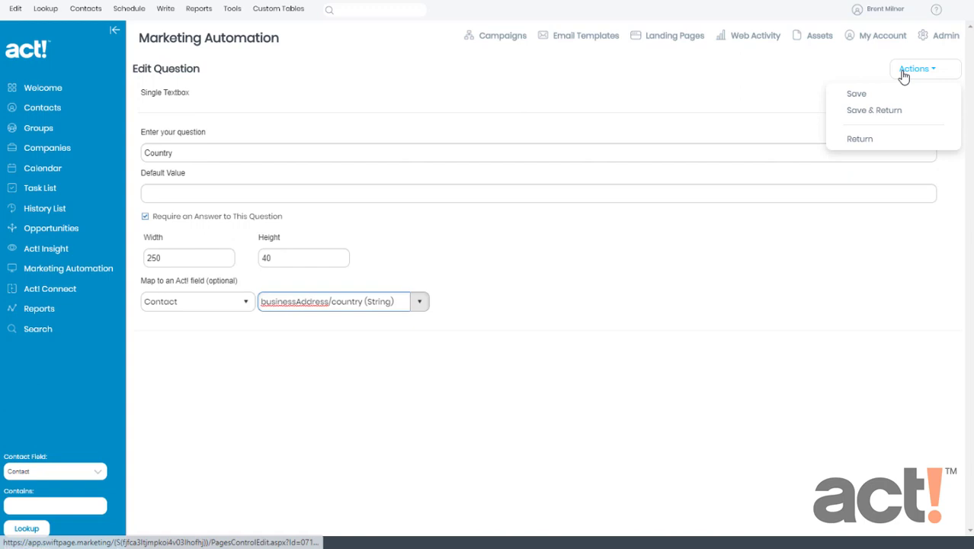
click(875, 111)
- Review the form's questions, then save the form page and return to the landing page diagram
scroll(502, 301, down, 4)
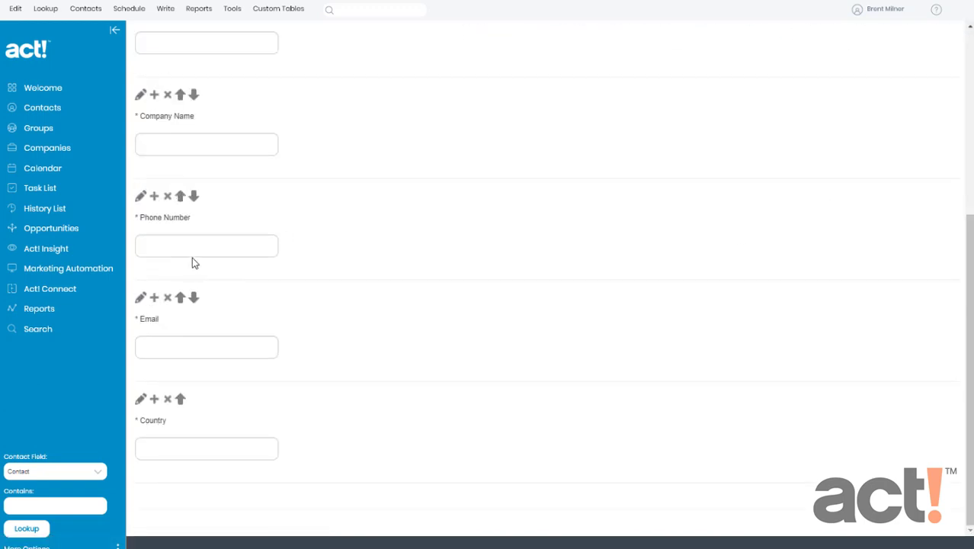
scroll(261, 227, up, 4)
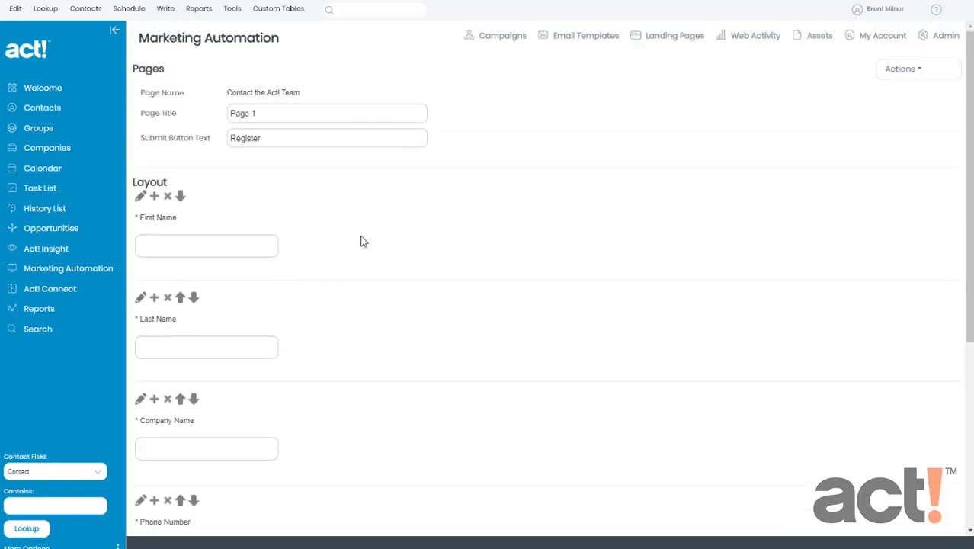
click(901, 70)
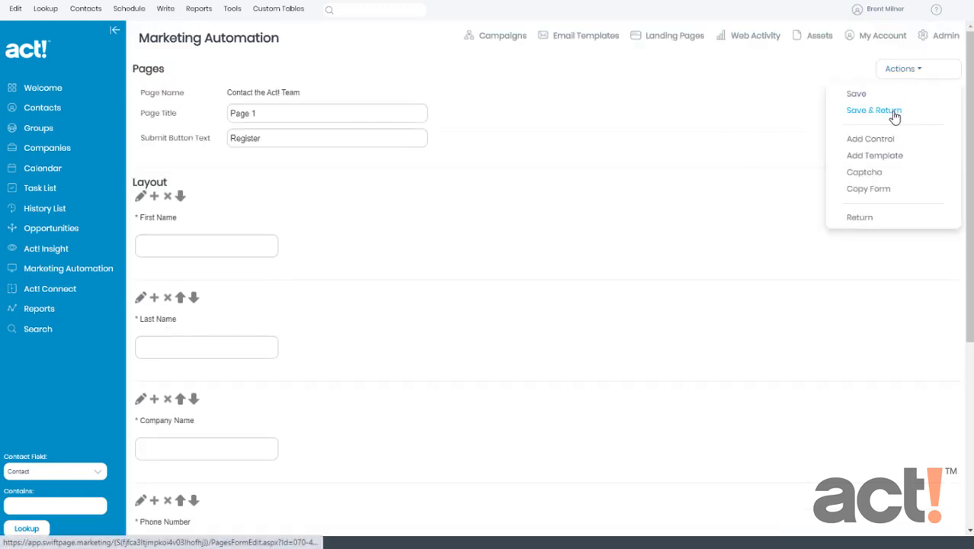
click(893, 111)
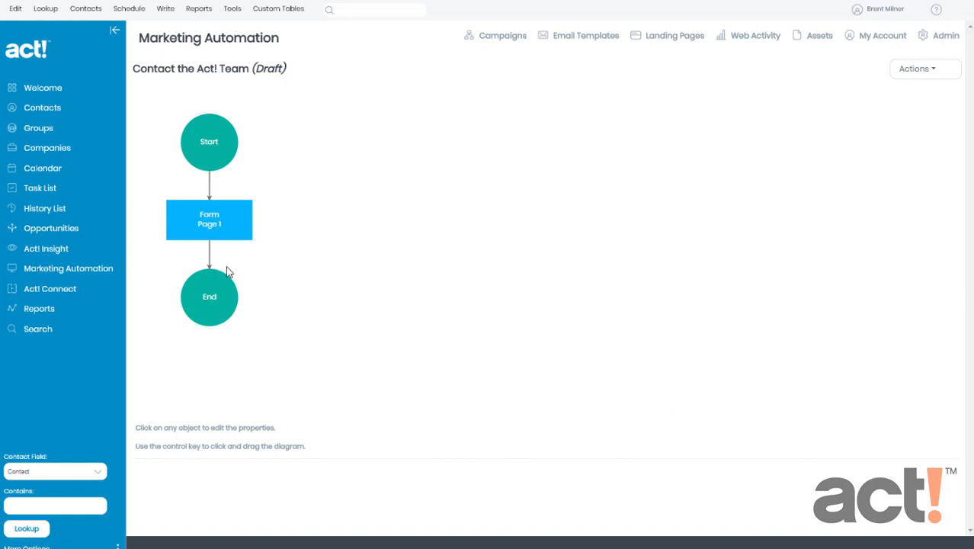
- Generate the HTML script for the "Contact the Act! Team" landing page and select all of its code
click(917, 73)
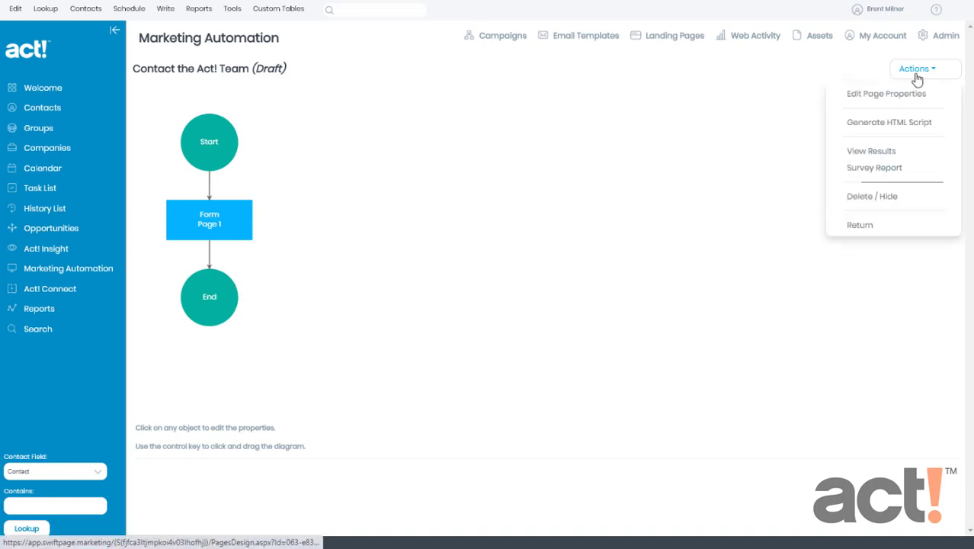
click(910, 124)
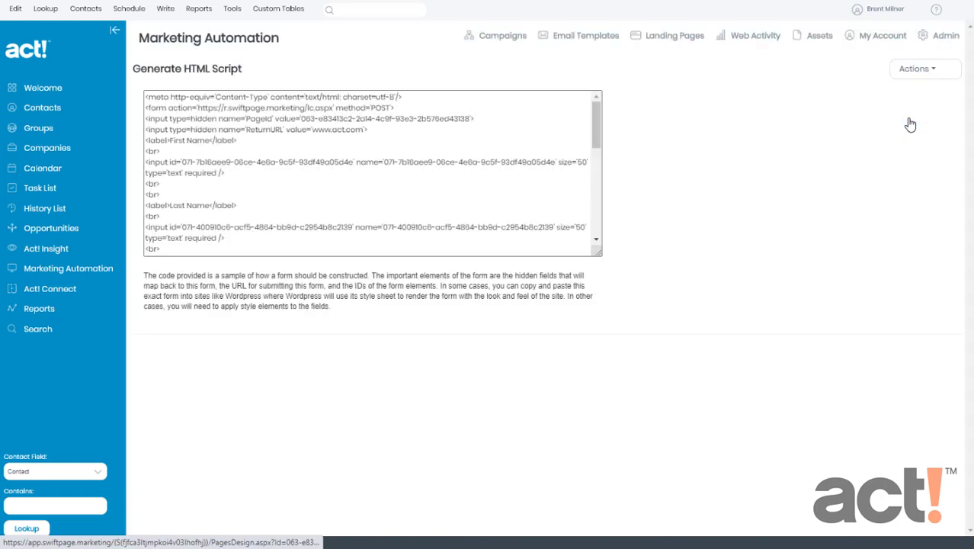
click(216, 170)
key(ctrl+a)
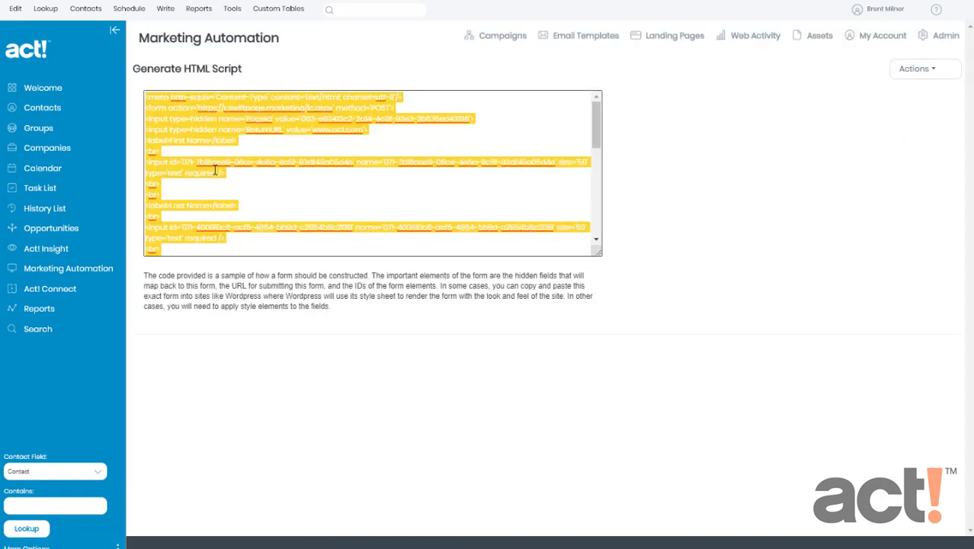